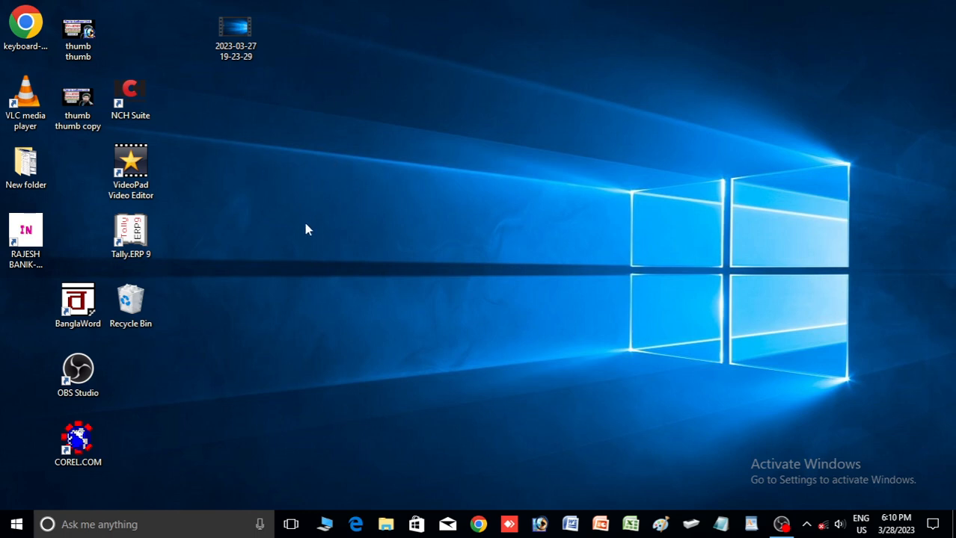
Launch Tally.ERP 9 and choose to work in Educational Mode
double_click(132, 235)
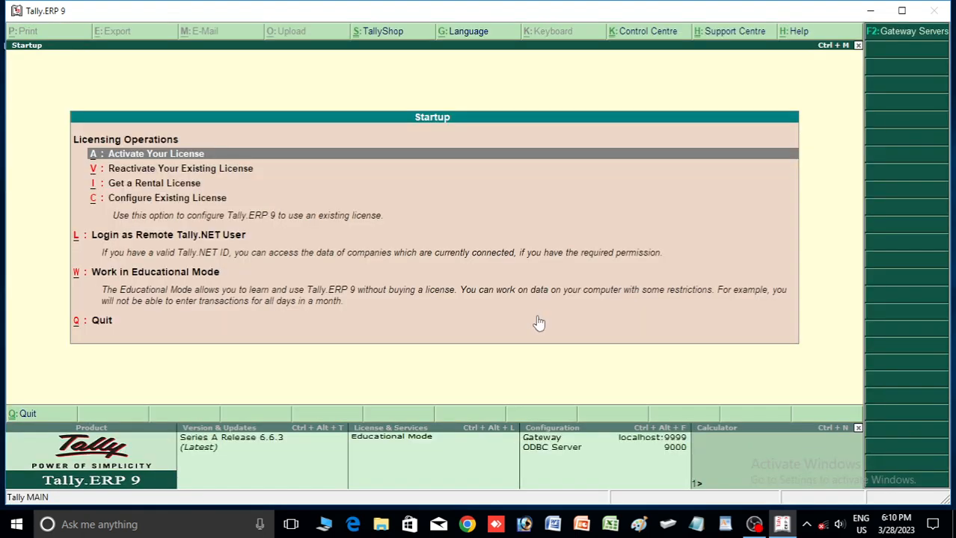
key("Down")
key("Down")
key("Down")
key("Down")
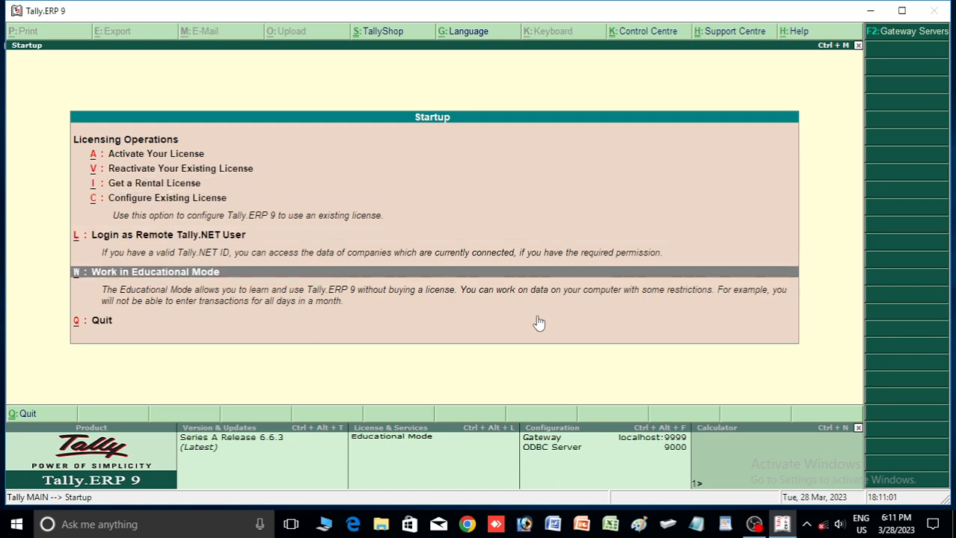
key("Return")
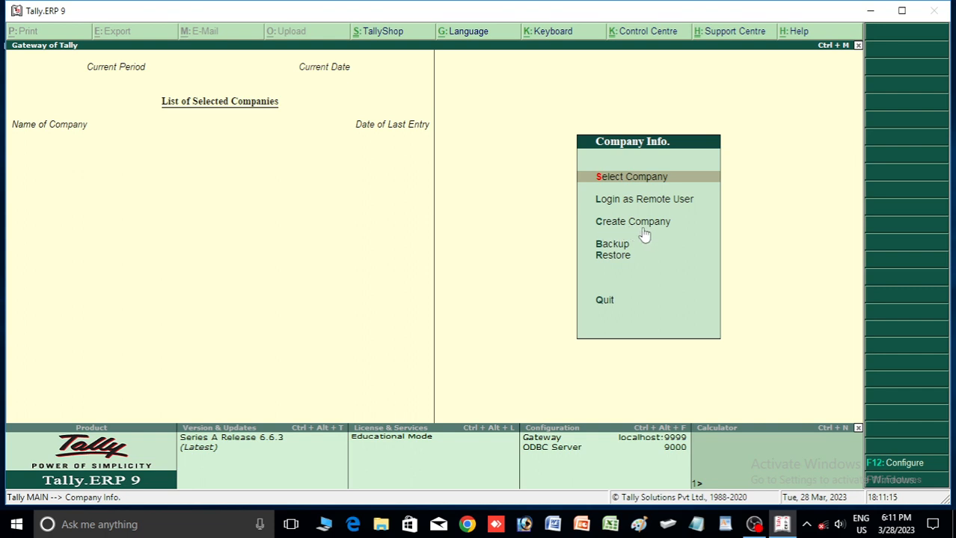
Open the form for creating a new company
key("Down")
key("Up")
key("Down")
key("Down")
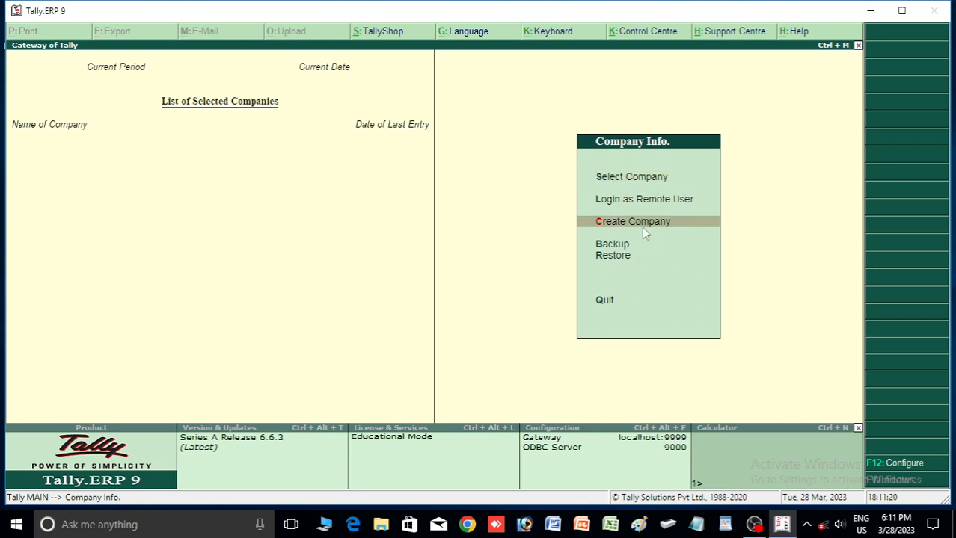
key("Return")
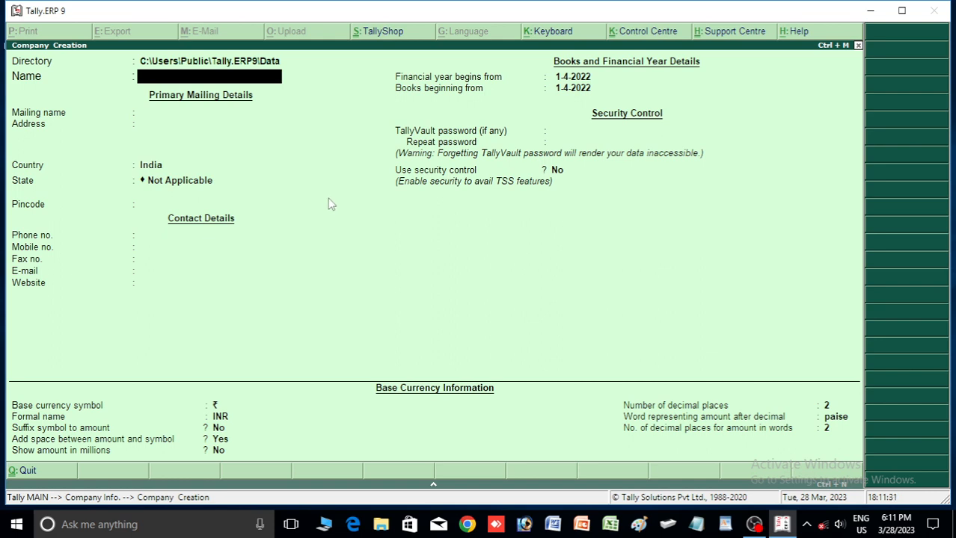
Name the company IICA, keep the same mailing name, and enter its two-line address
type("IICA")
key("Return")
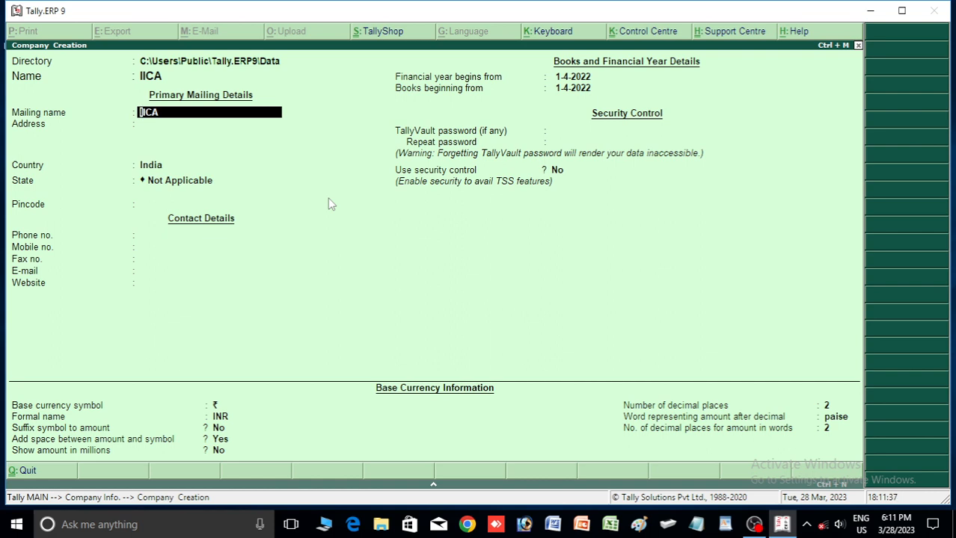
key("Return")
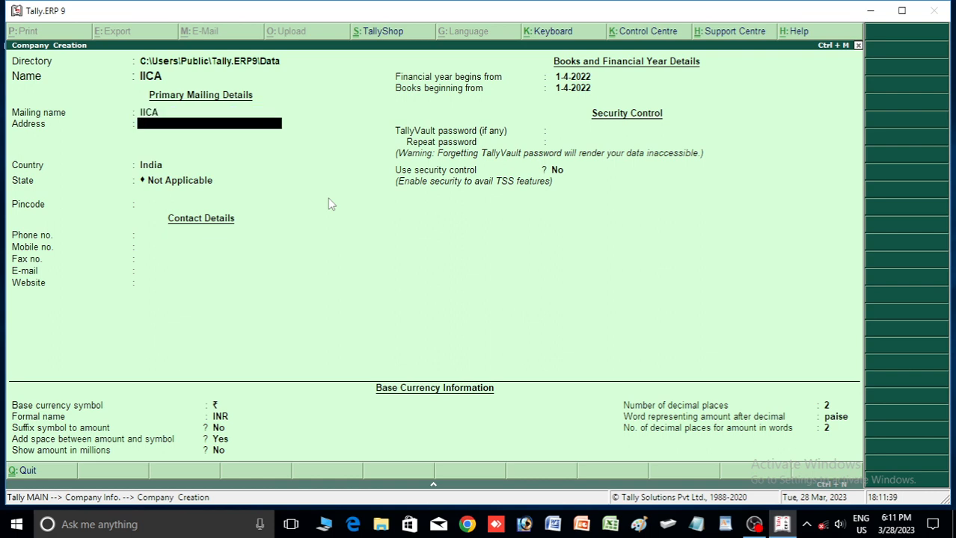
type("LALA")
key("Return")
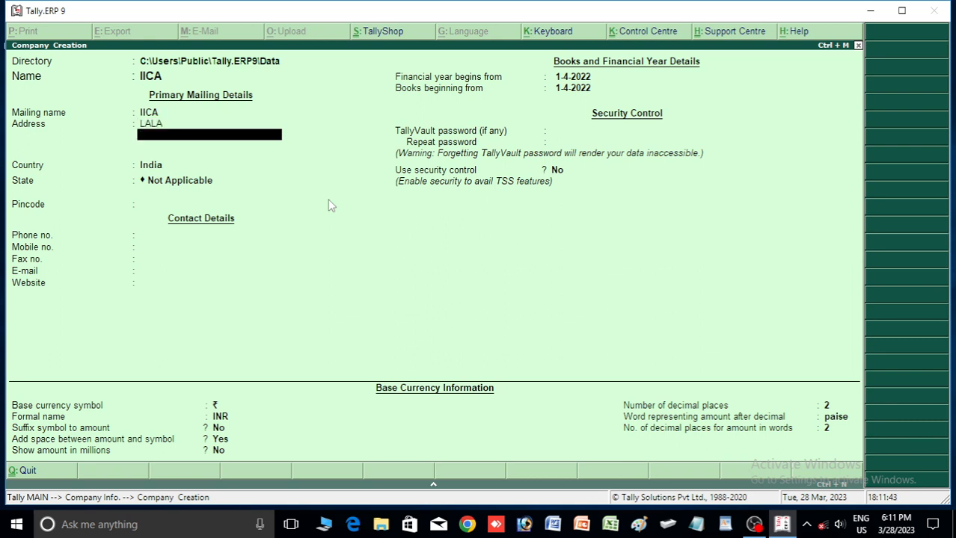
type("CENTRAL ROAD")
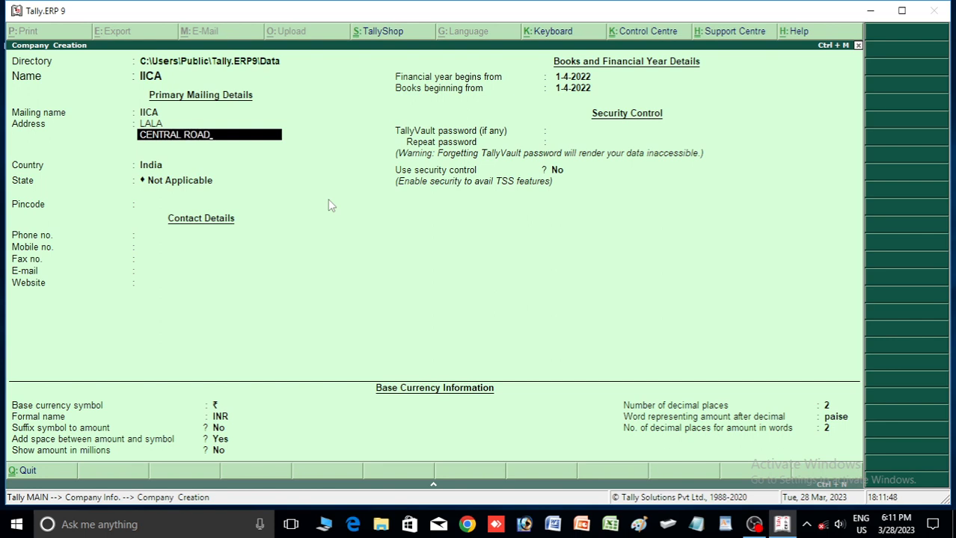
key("Return")
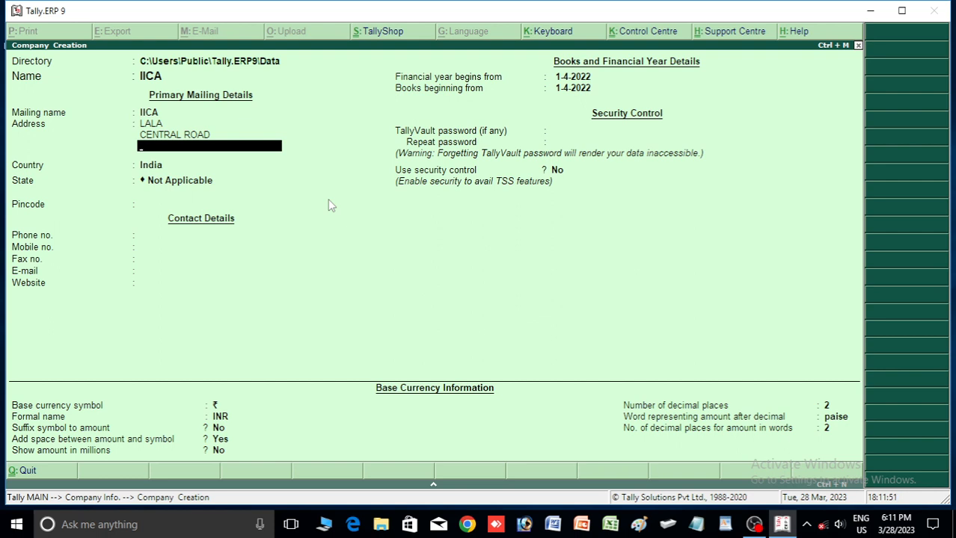
key("Return")
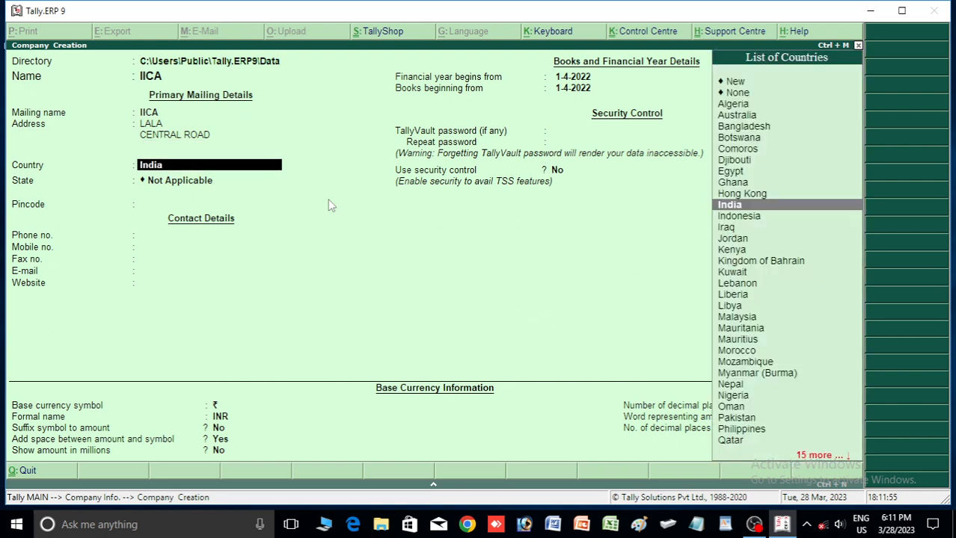
Keep India as the company's country and choose Assam as its state
key("Return")
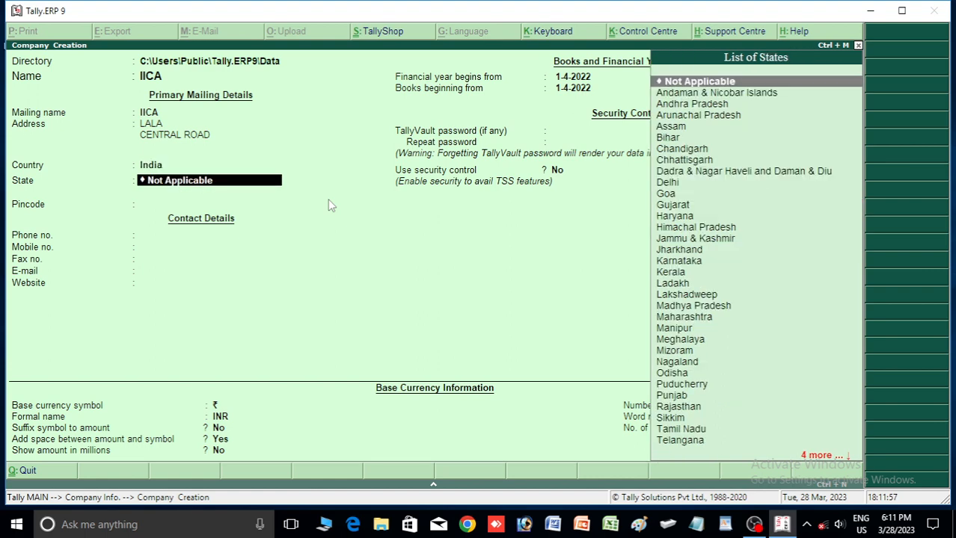
key("Down")
key("Down")
key("Down")
key("Down")
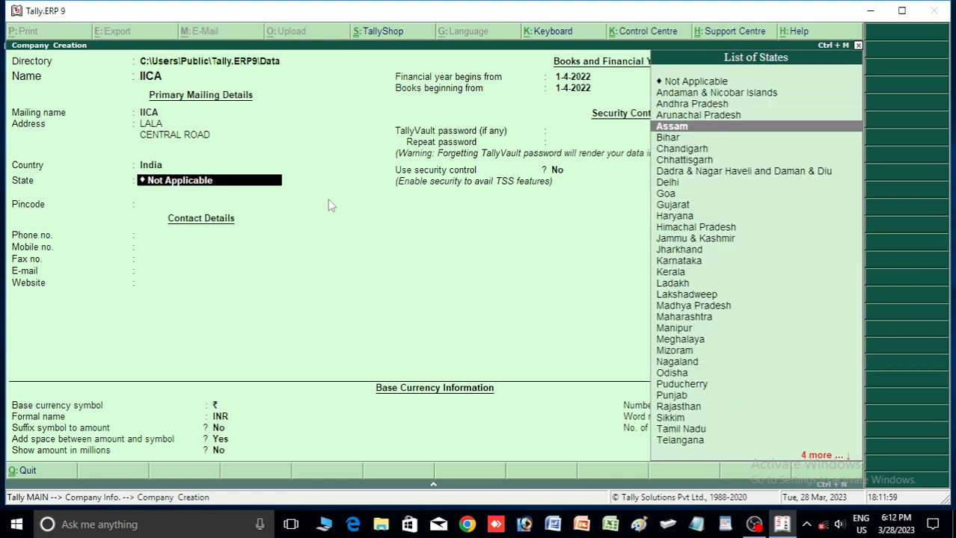
key("Up")
key("Down")
key("Down")
key("Down")
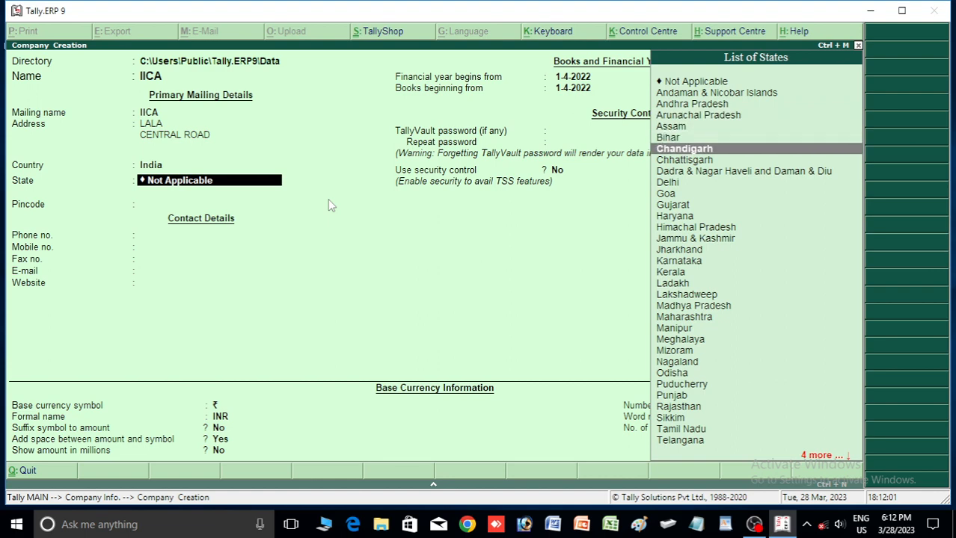
key("Up")
key("Up")
key("Down")
key("Up")
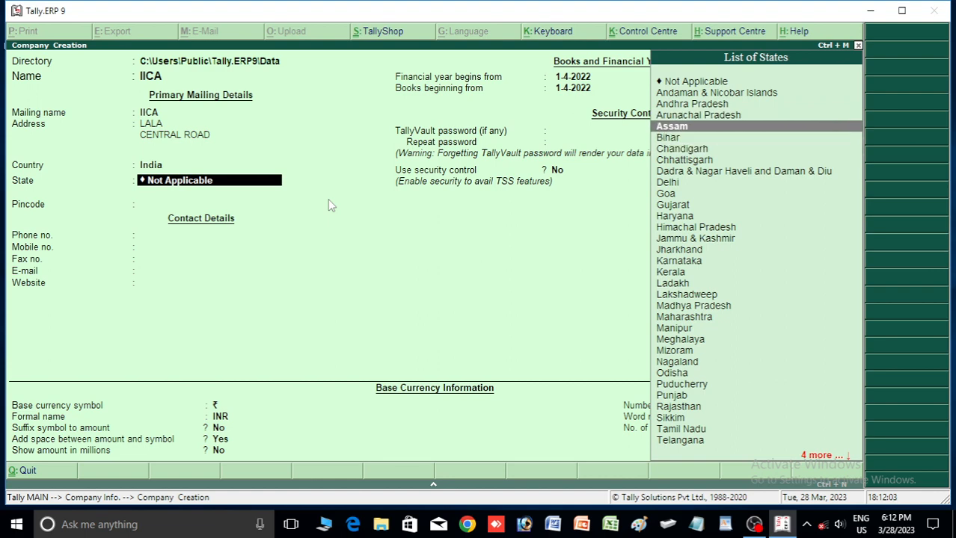
key("Down")
key("Up")
key("Return")
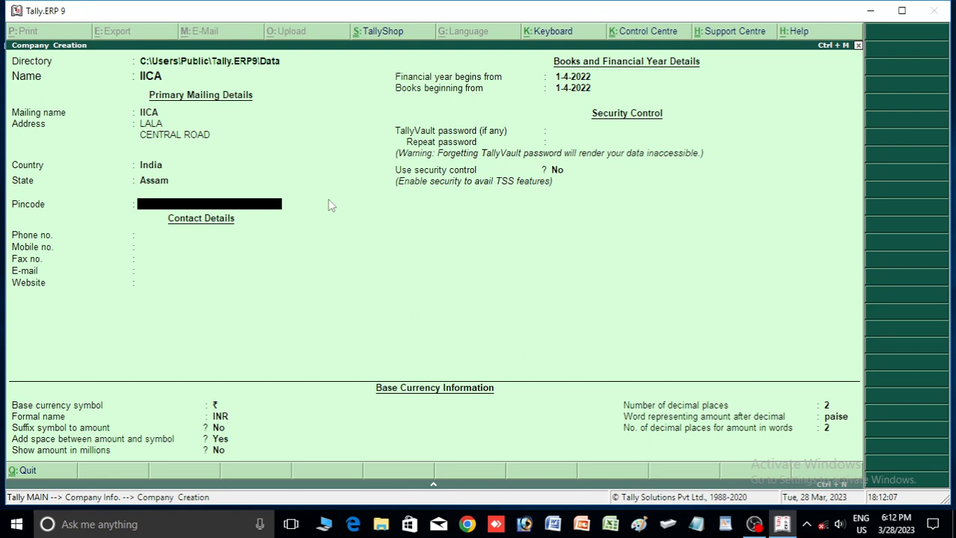
Enter the company's postal code and leave the phone, mobile, fax, e-mail and website details blank
type("788163")
key("Return")
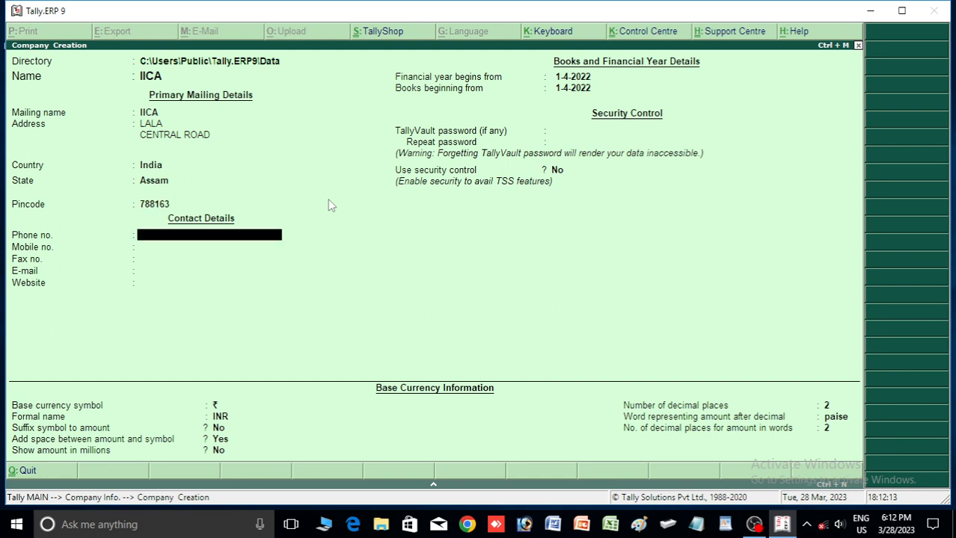
key("Return")
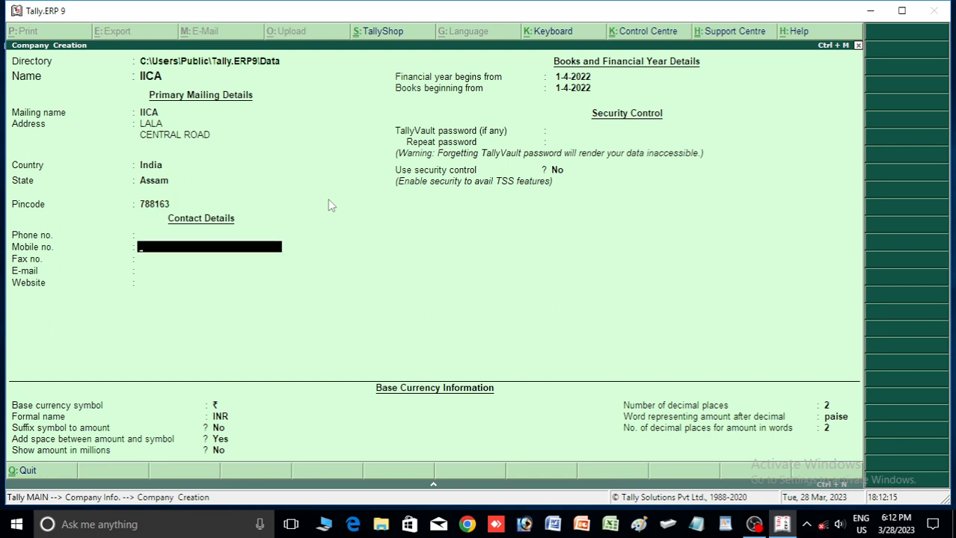
key("Return")
key("Return")
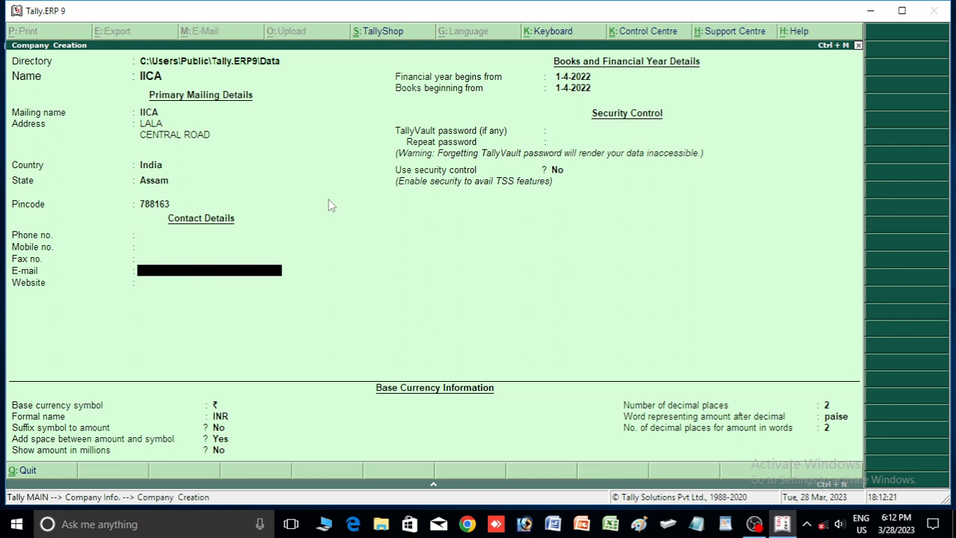
key("Return")
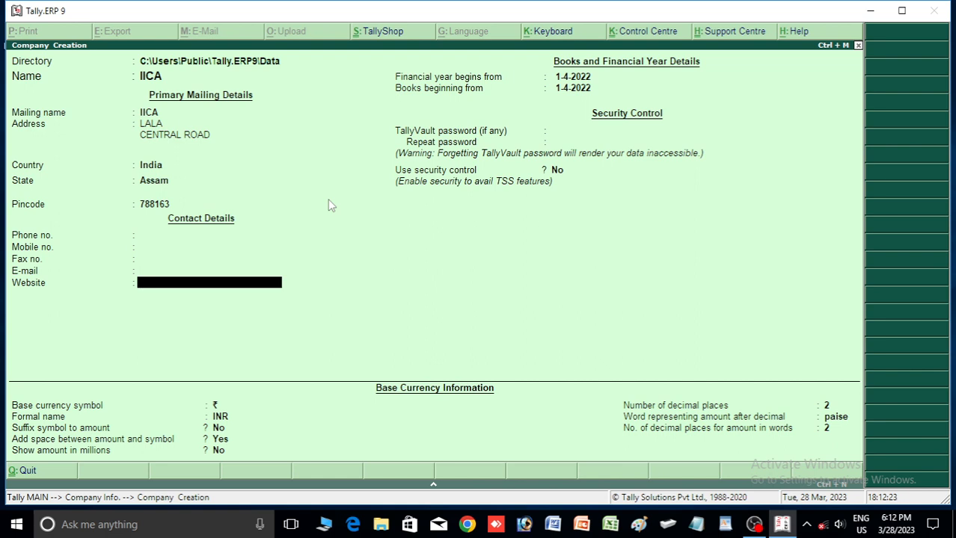
key("Return")
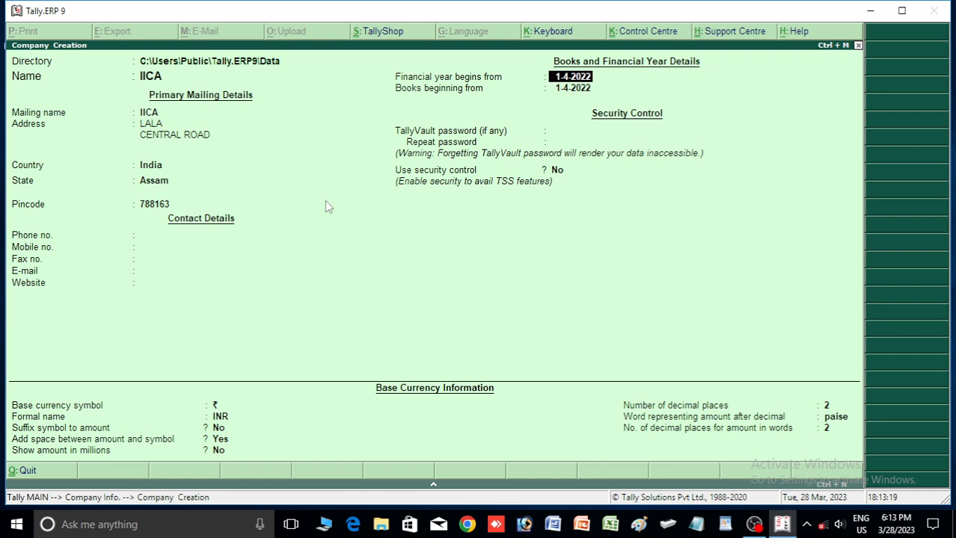
Keep 1-4-2022 for the financial year and books start, with no TallyVault password and security control set to No
key("Return")
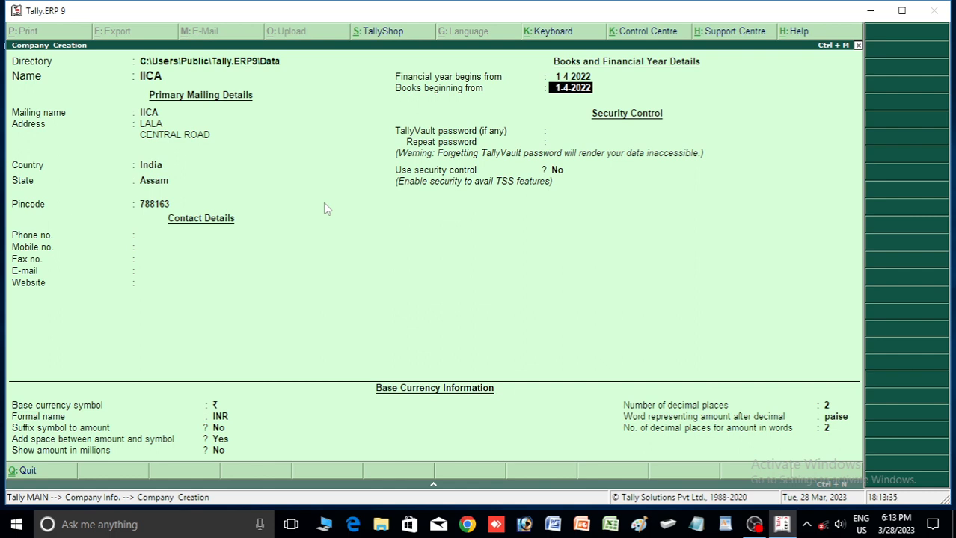
key("Return")
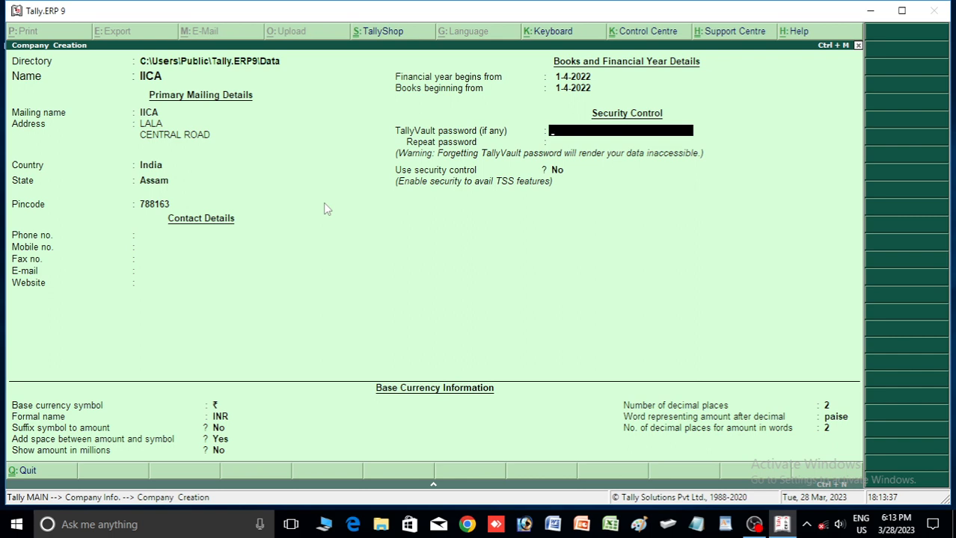
key("Return")
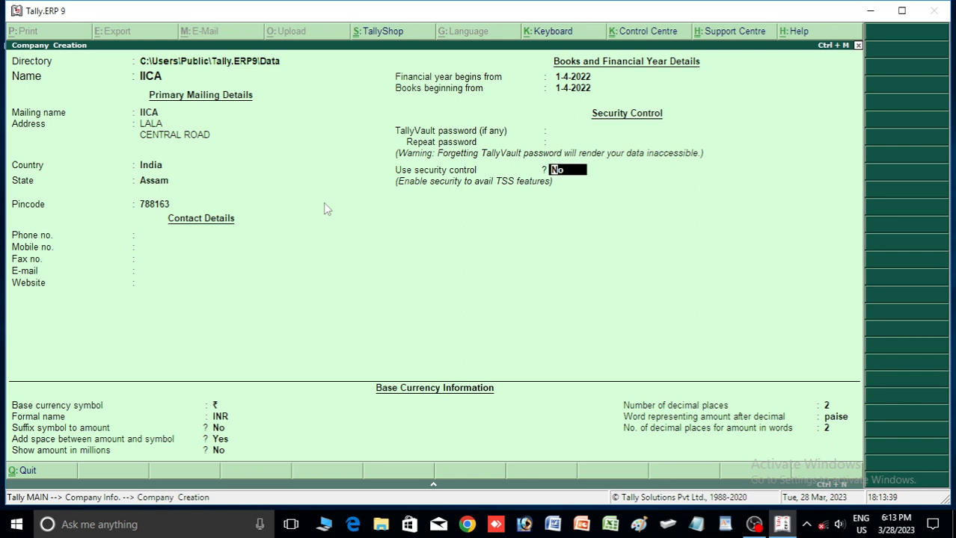
key("Return")
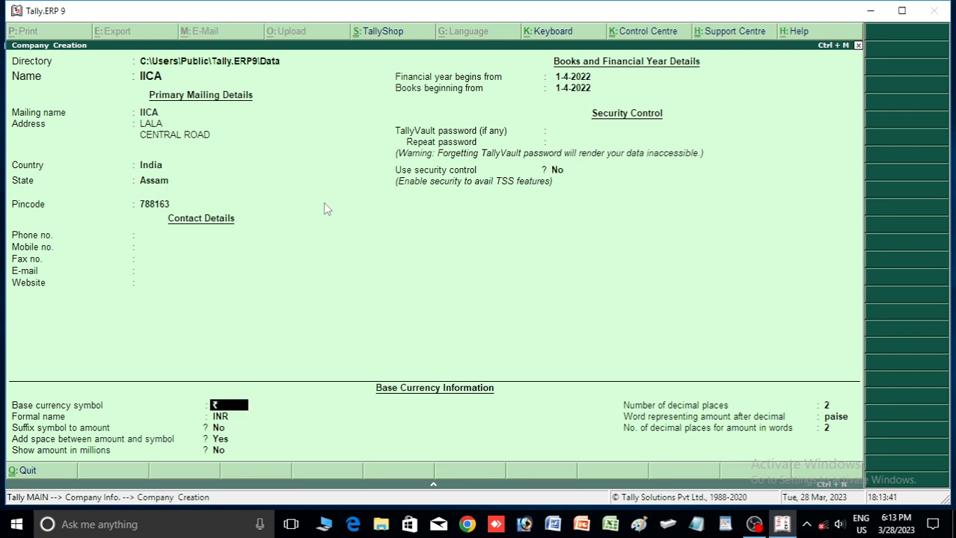
Keep the default base currency settings (₹, INR, 2 decimal places, paise) and save the new company
key("Return")
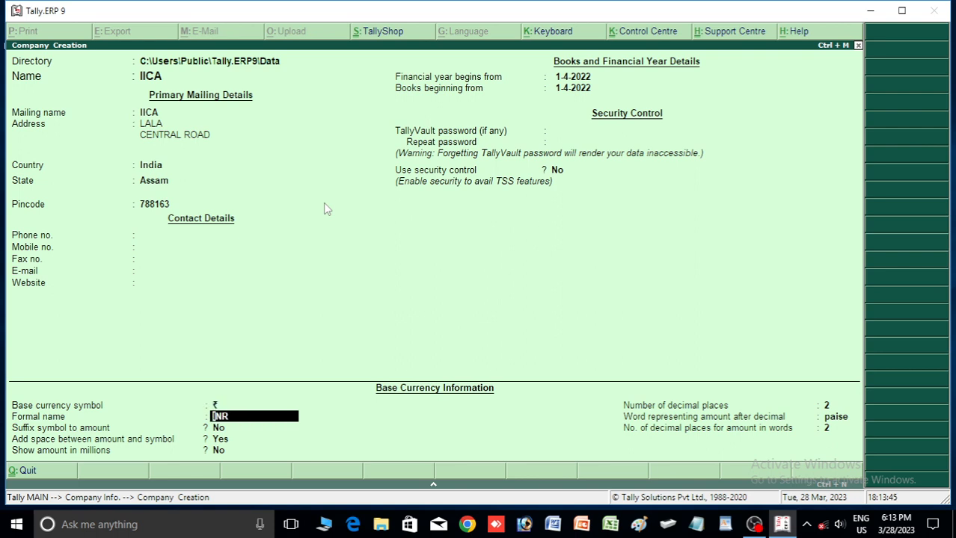
key("Return")
key("Return")
key("Return")
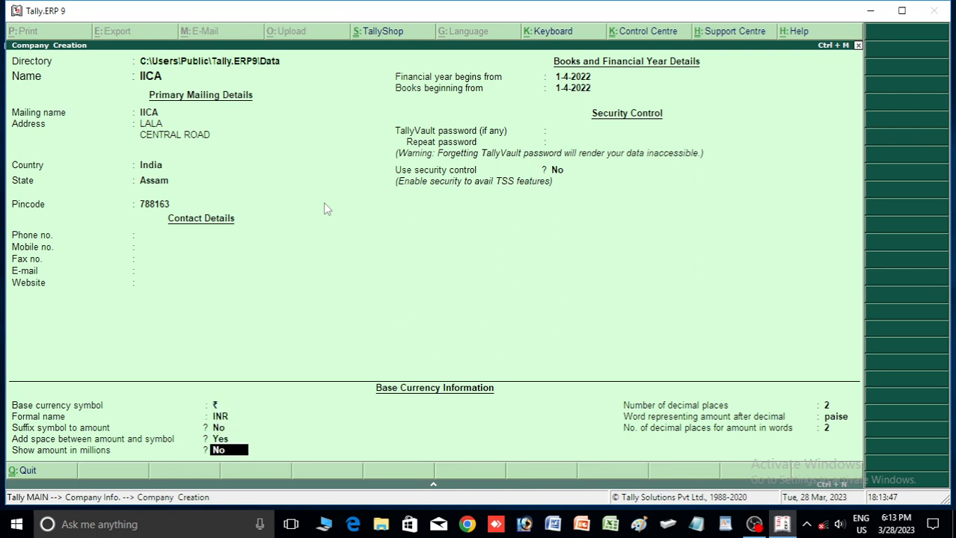
key("Return")
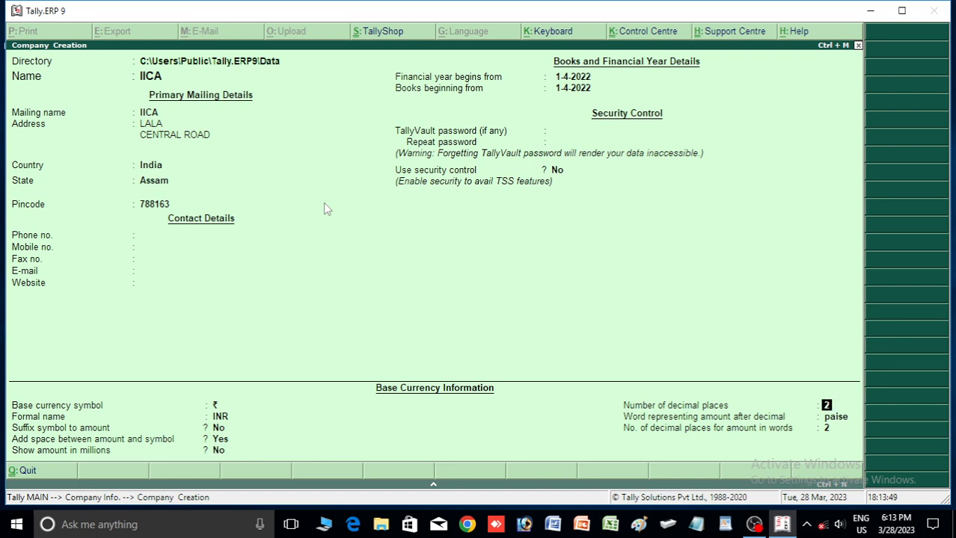
key("Return")
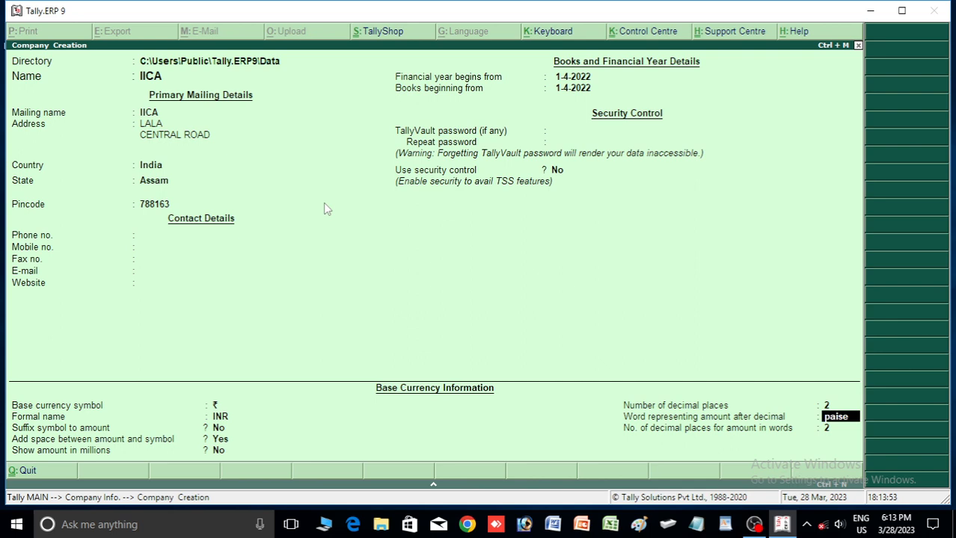
key("Return")
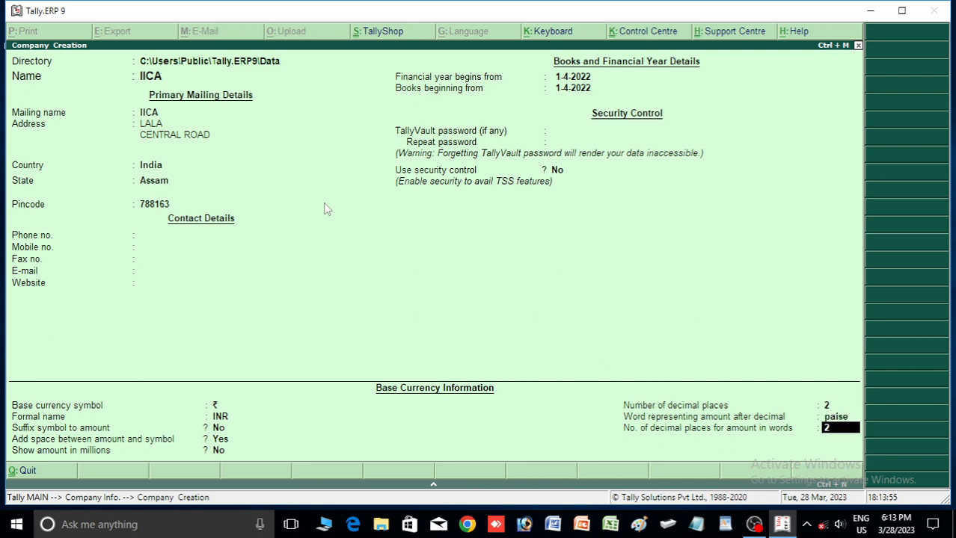
key("Return")
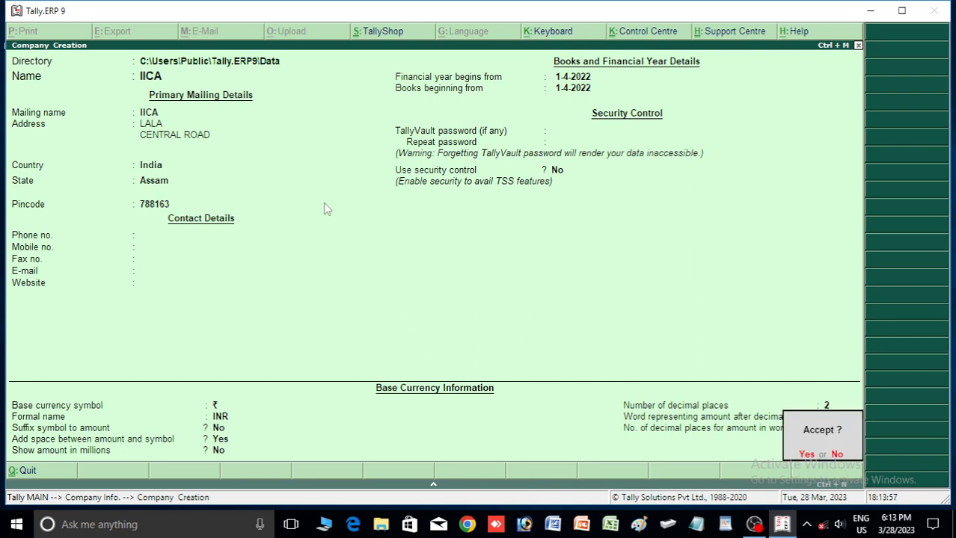
key("Return")
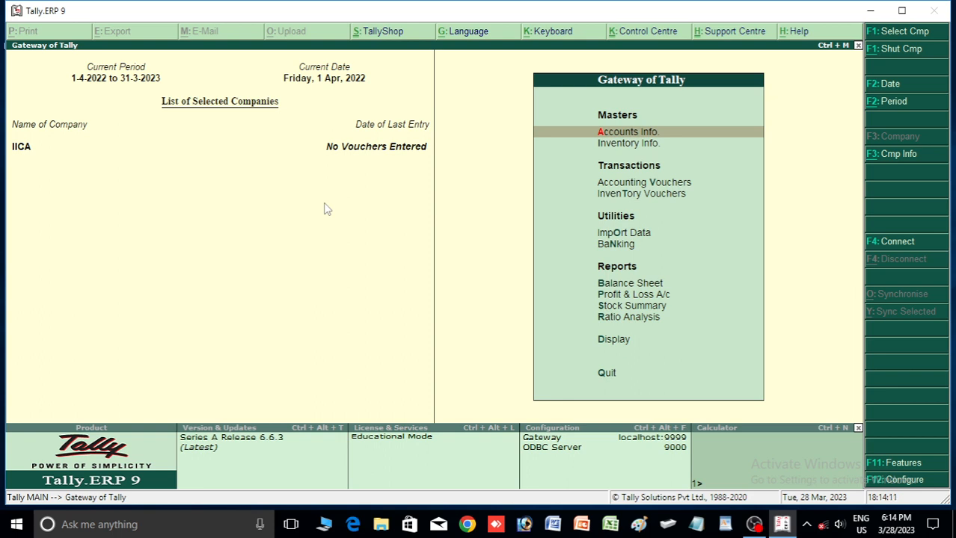
key("Down")
key("Up")
key("Up")
key("Down")
key("Down")
key("Down")
key("Up")
key("Up")
key("Down")
key("Up")
key("Down")
key("Up")
key("Down")
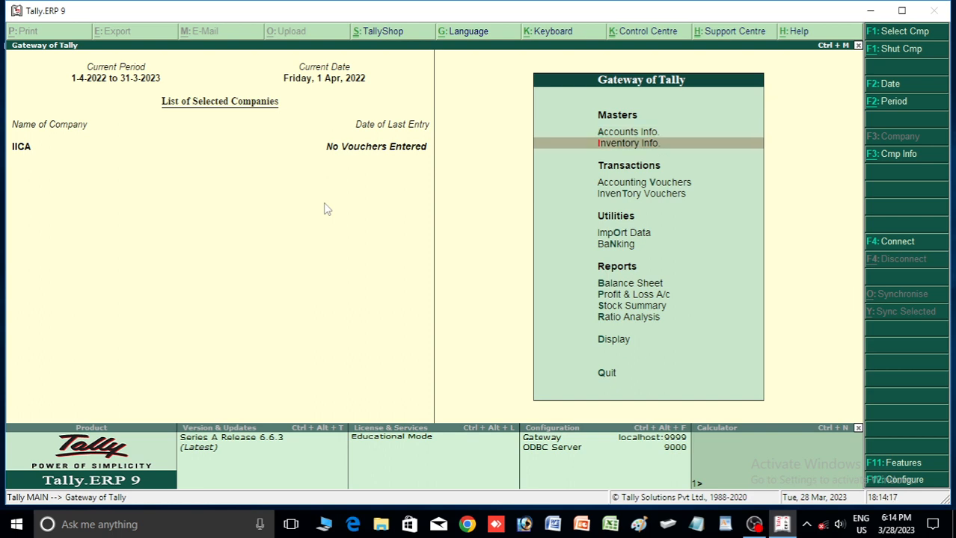
key("Down")
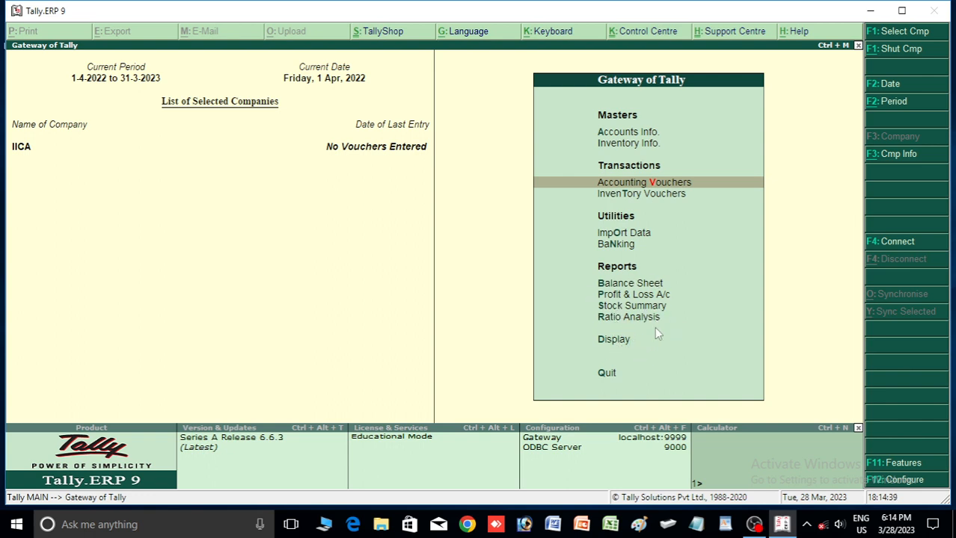
key("Up")
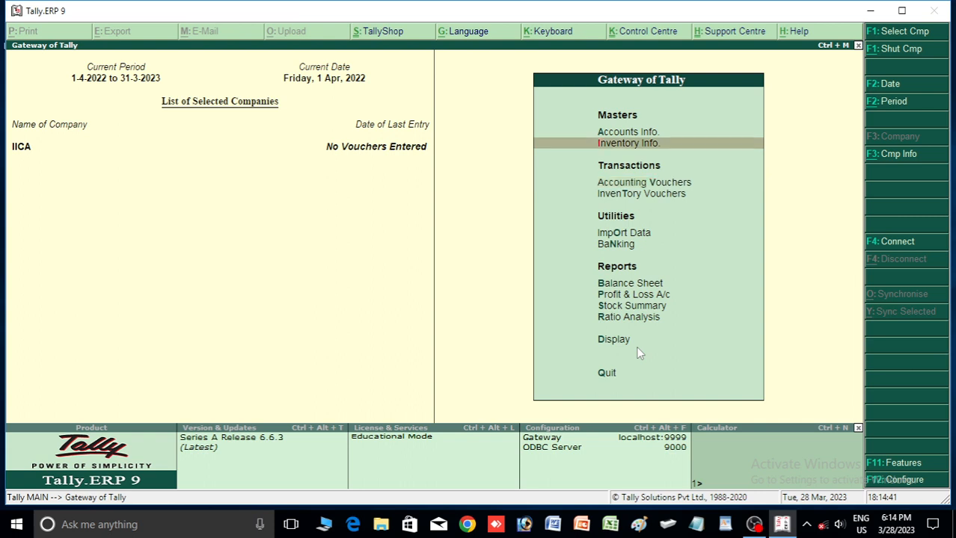
key("Up")
key("Down")
key("Down")
key("Up")
key("Up")
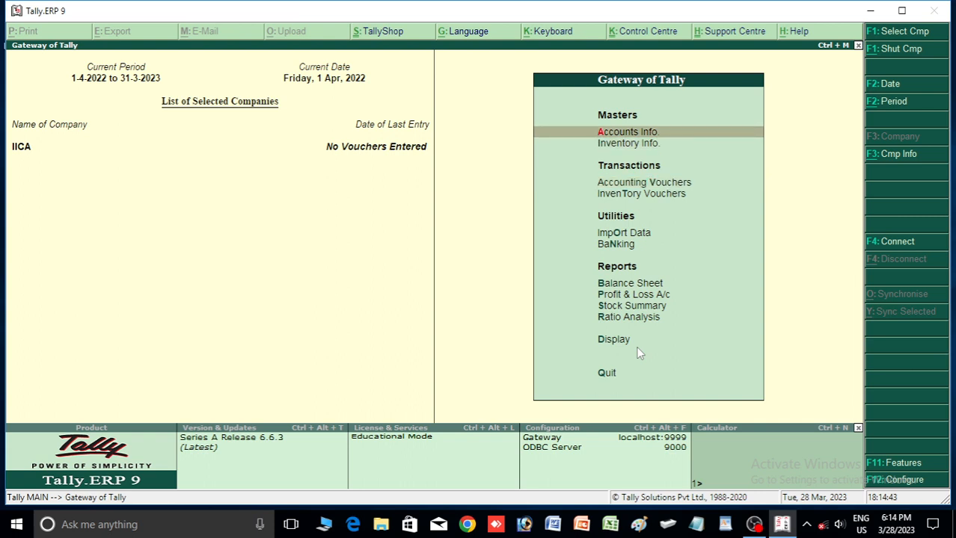
key("Down")
key("Down")
key("Up")
key("Up")
key("Down")
key("Down")
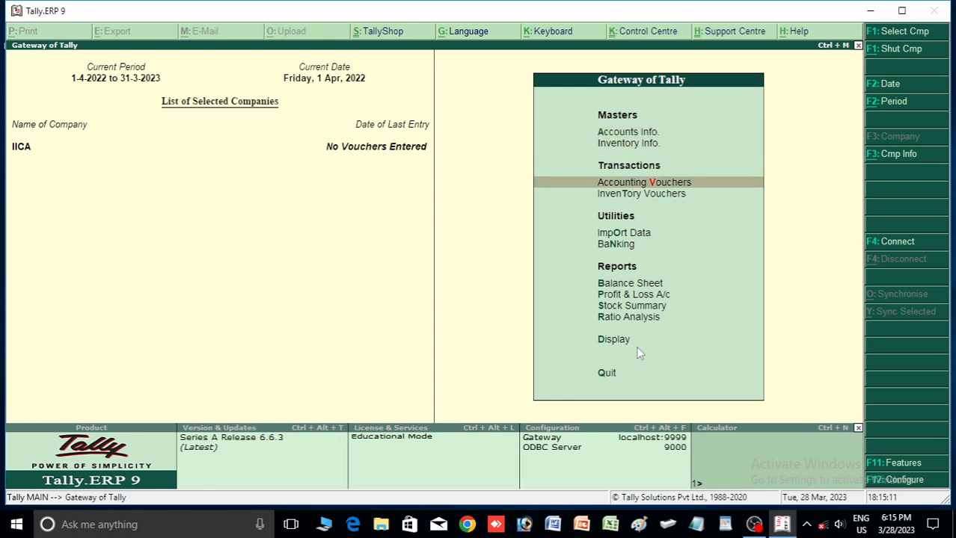
Open the single ledger creation form from the Accounts Info. masters
key("Up")
key("Up")
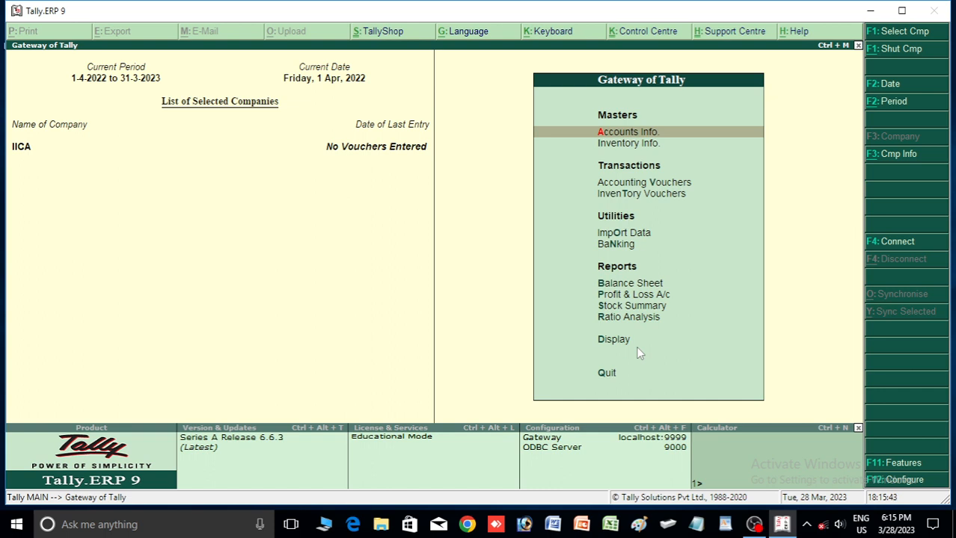
key("Return")
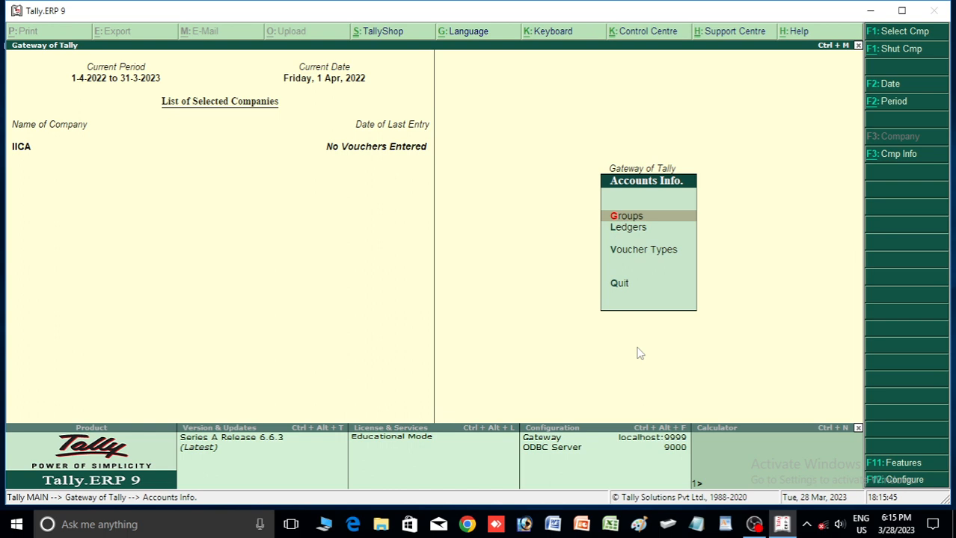
key("Down")
key("Up")
key("Down")
key("Up")
key("Down")
key("Return")
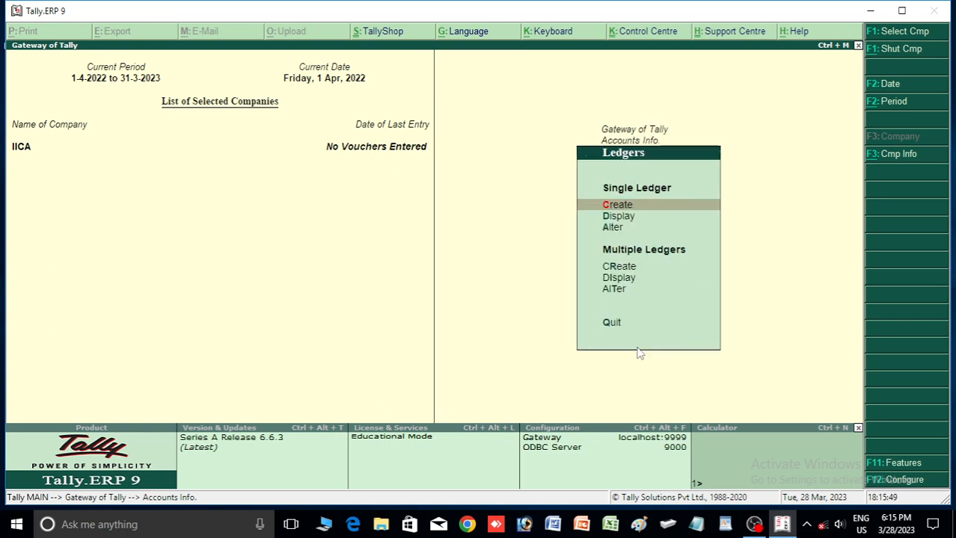
key("Return")
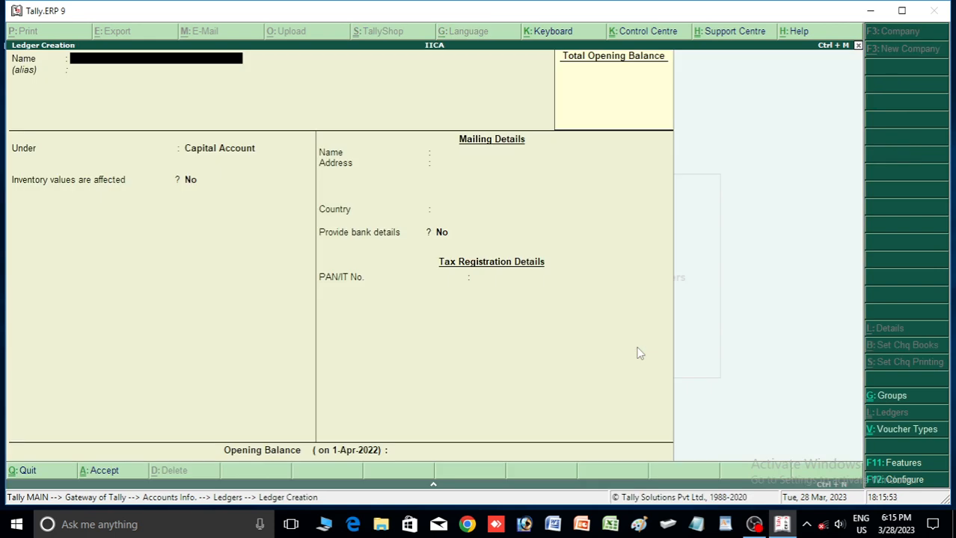
Name the new ledger CAPITAL, leave its alias blank and proceed to the choice of its parent group
type("CAPITAL")
key("Return")
key("Return")
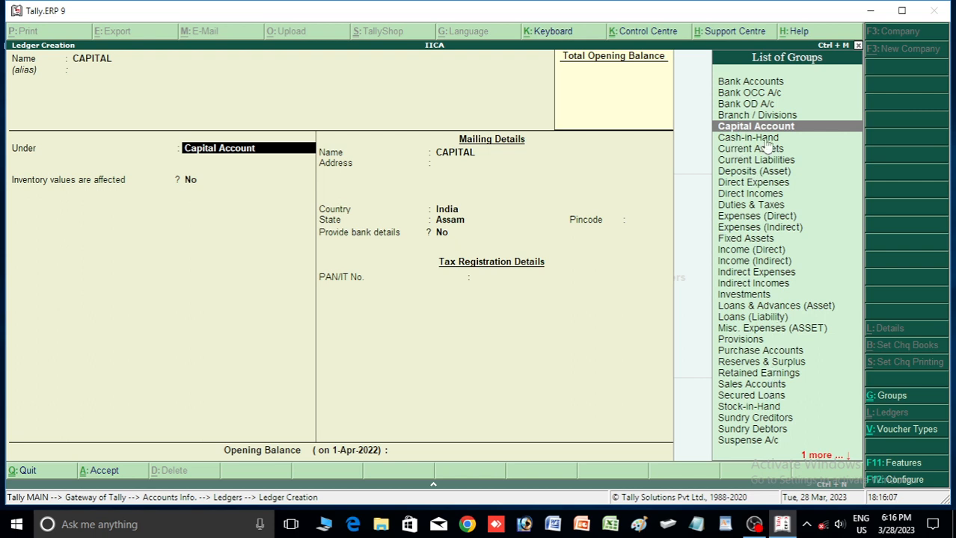
Examine the account groups available for the CAPITAL ledger, from Bank Accounts through the asset, expense and income groups to Investments
key("Up")
key("Up")
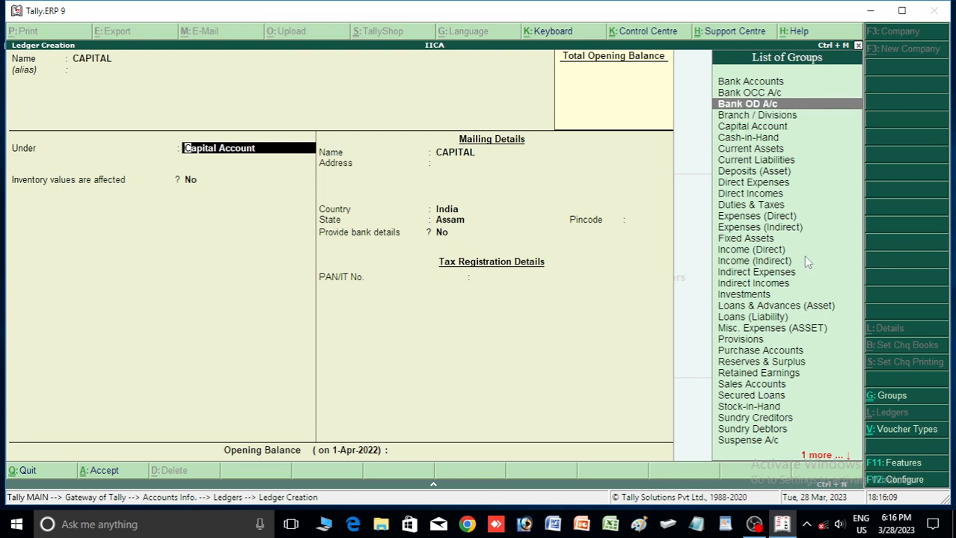
key("Down")
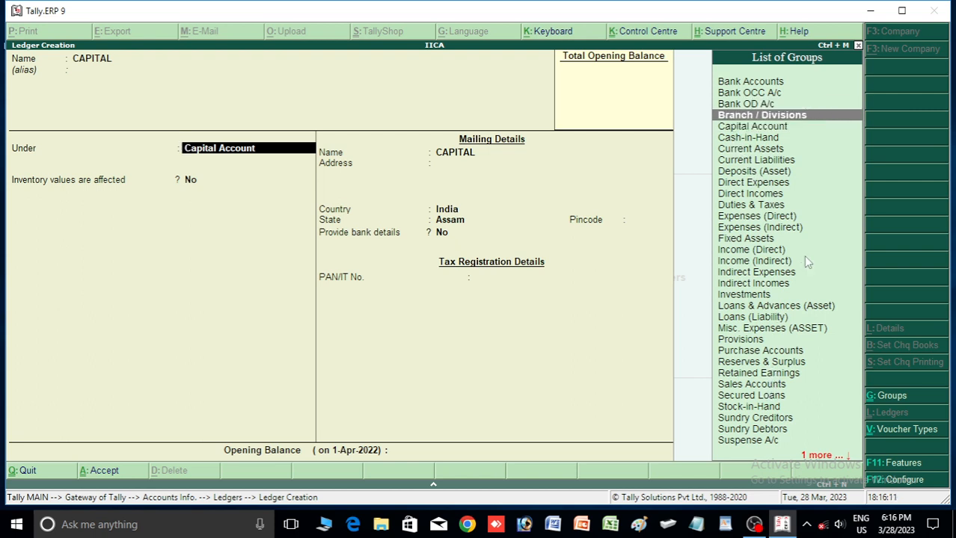
key("Down")
key("Down")
key("Down")
key("Up")
key("Up")
key("Up")
key("Up")
key("Up")
key("Up")
key("Down")
key("Down")
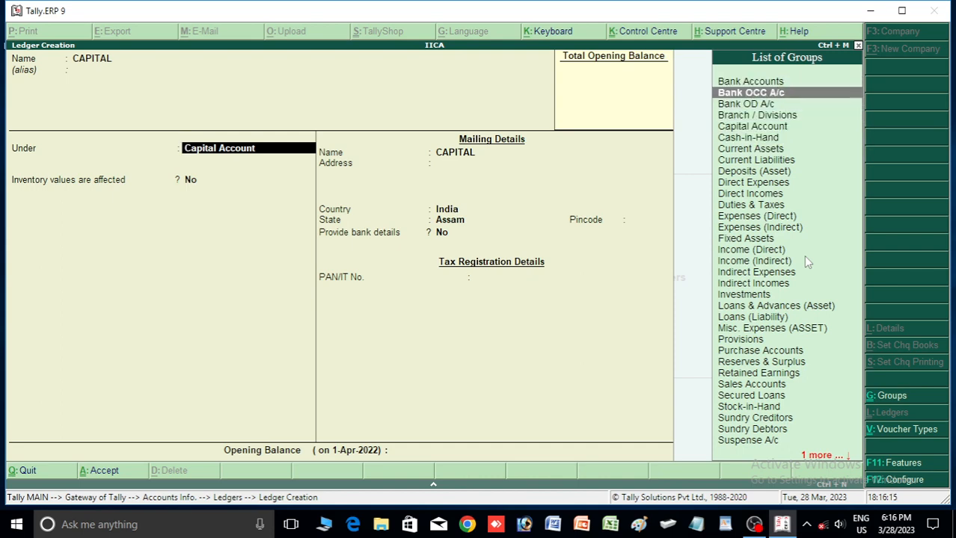
key("Down")
key("Down")
key("Down")
key("Down")
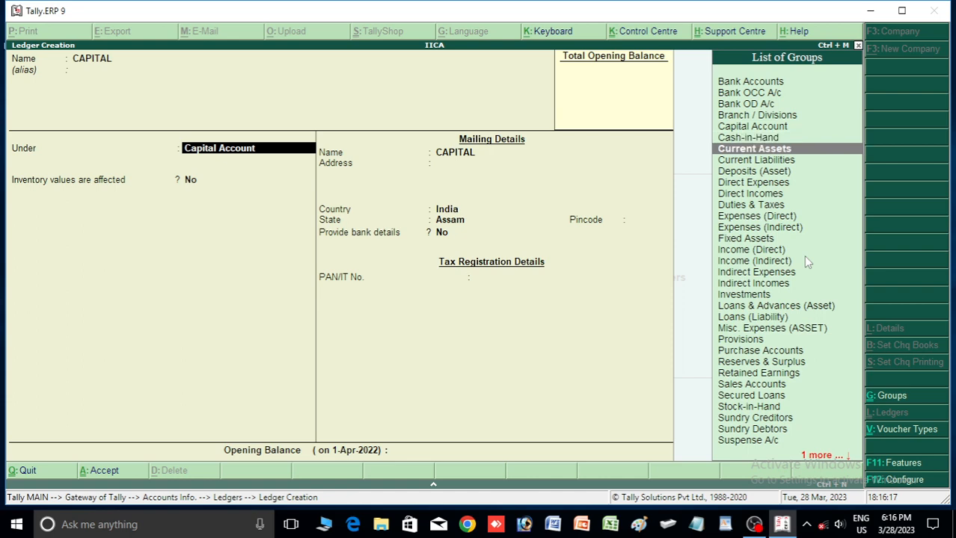
key("Down")
key("Down")
key("Down")
key("Down")
key("Down")
key("Down")
key("Down")
key("Down")
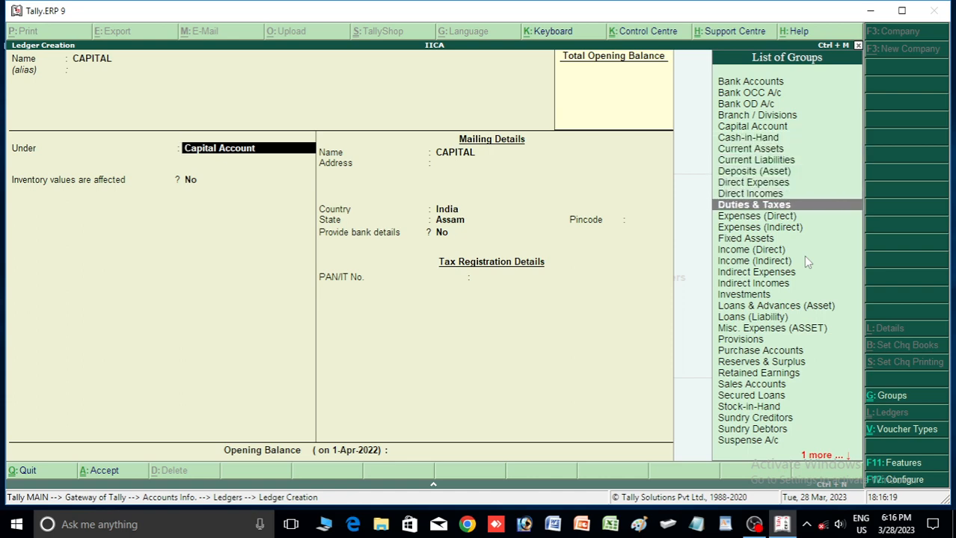
key("Down")
key("Up")
key("Up")
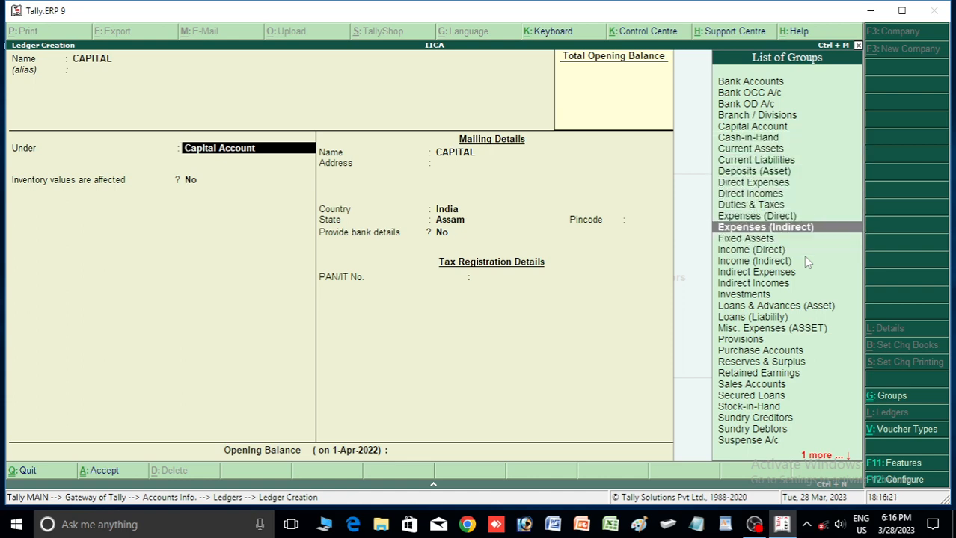
key("Down")
key("Down")
key("Down")
key("Down")
key("Down")
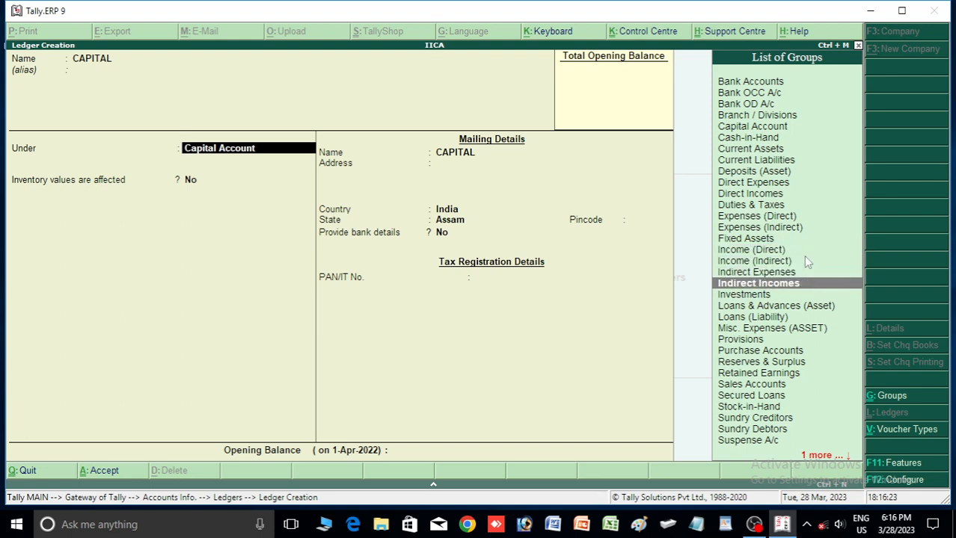
key("Down")
key("Down")
key("Up")
key("Up")
key("Up")
key("Up")
key("Up")
key("Up")
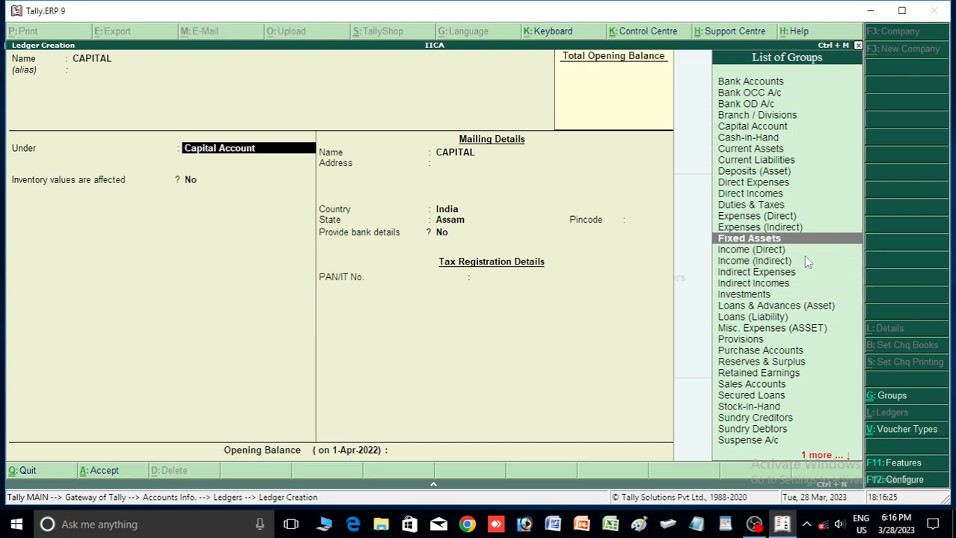
key("Up")
key("Down")
key("Up")
key("Up")
key("Up")
key("Up")
key("Up")
key("Up")
key("Up")
key("Up")
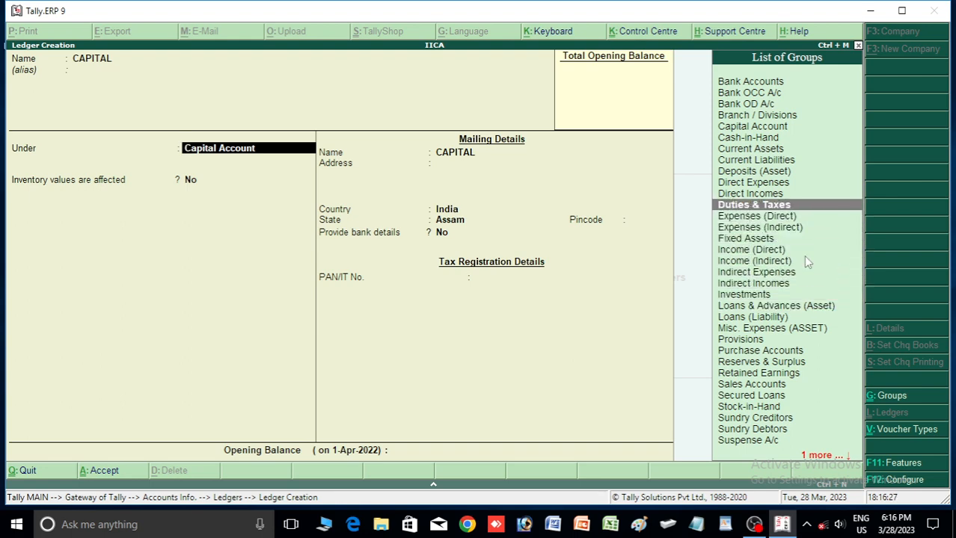
key("Up")
key("Up")
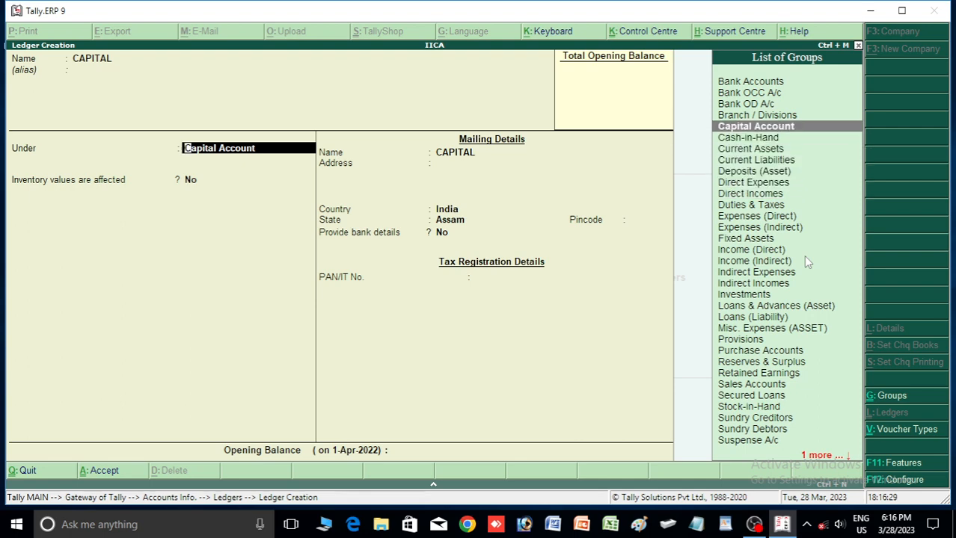
key("Down")
key("Down")
key("Down")
key("Down")
key("Down")
key("Down")
key("Down")
key("Down")
key("Down")
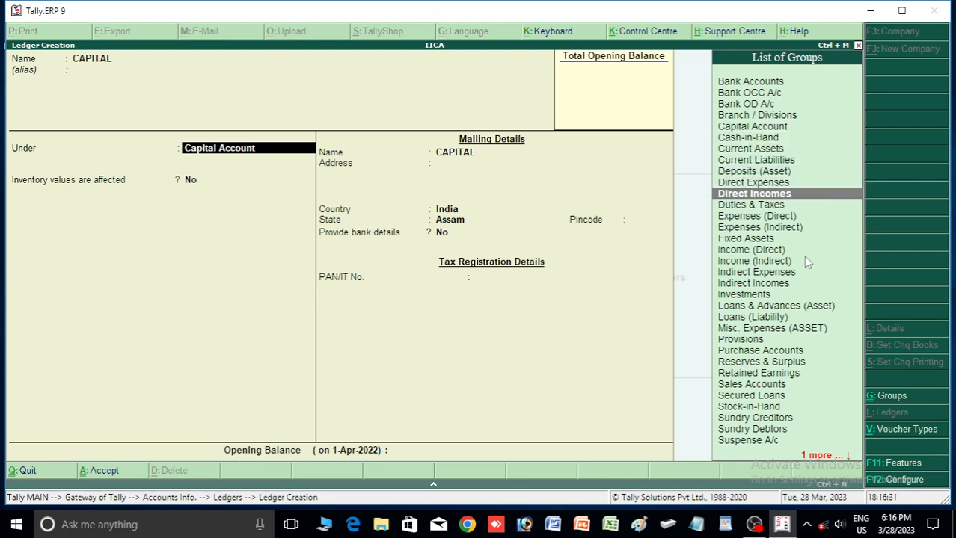
key("Down")
key("Down")
key("Down")
key("Down")
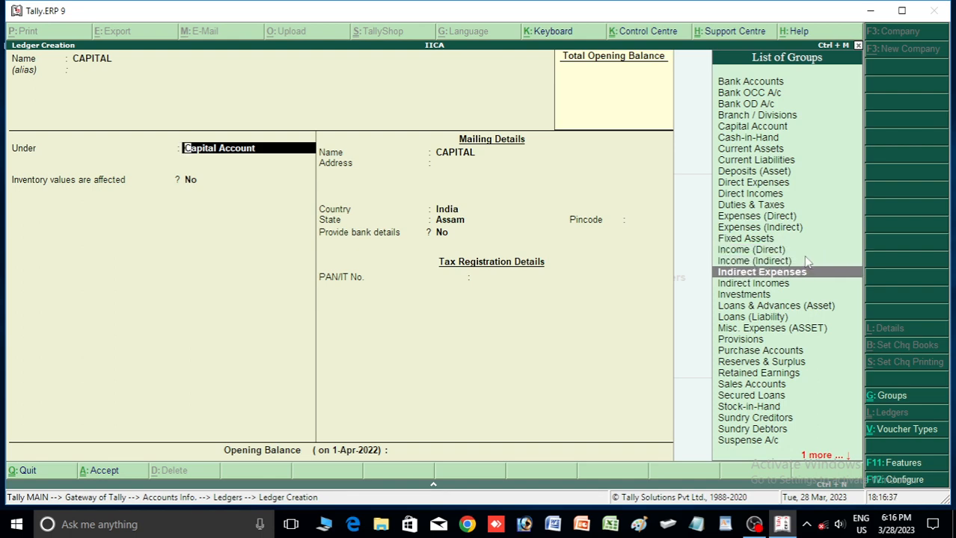
key("Up")
key("Up")
key("Up")
key("Up")
key("Up")
key("Up")
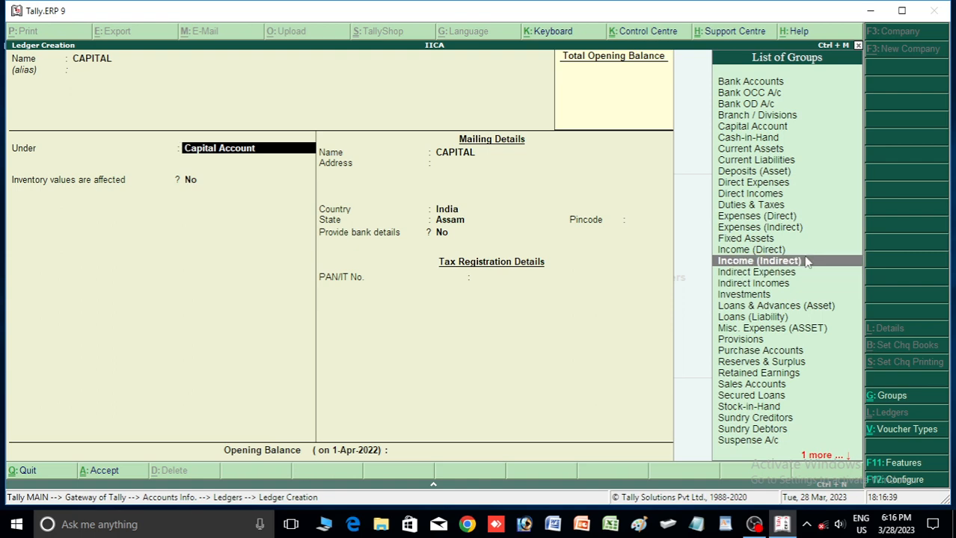
Place the CAPITAL ledger under Current Assets and keep inventory values affected at No
key("Up")
key("Up")
key("Up")
key("Up")
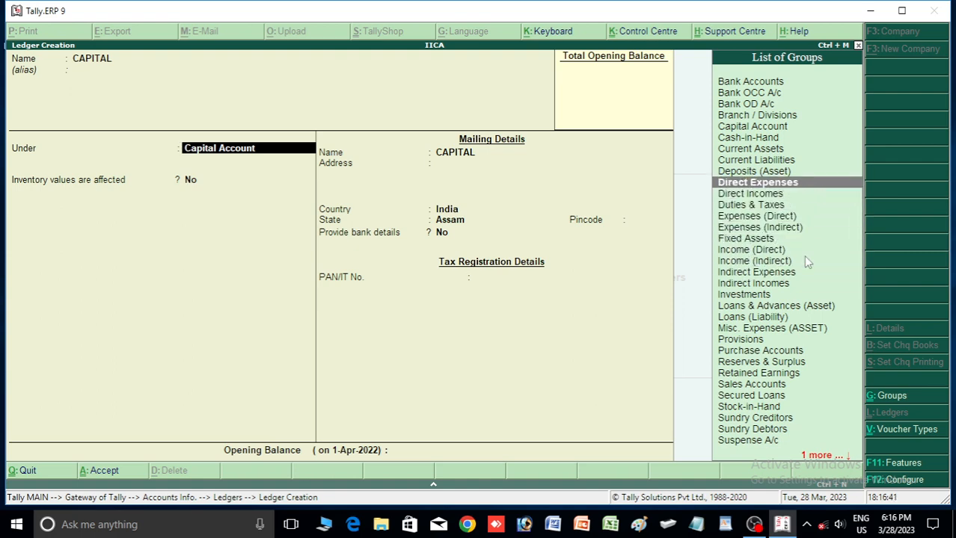
key("Up")
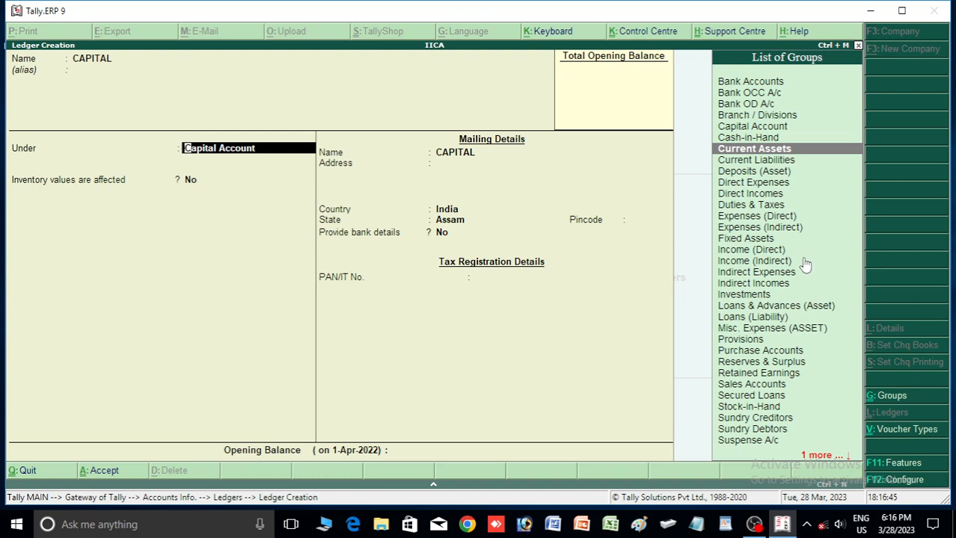
key("Return")
key("Return")
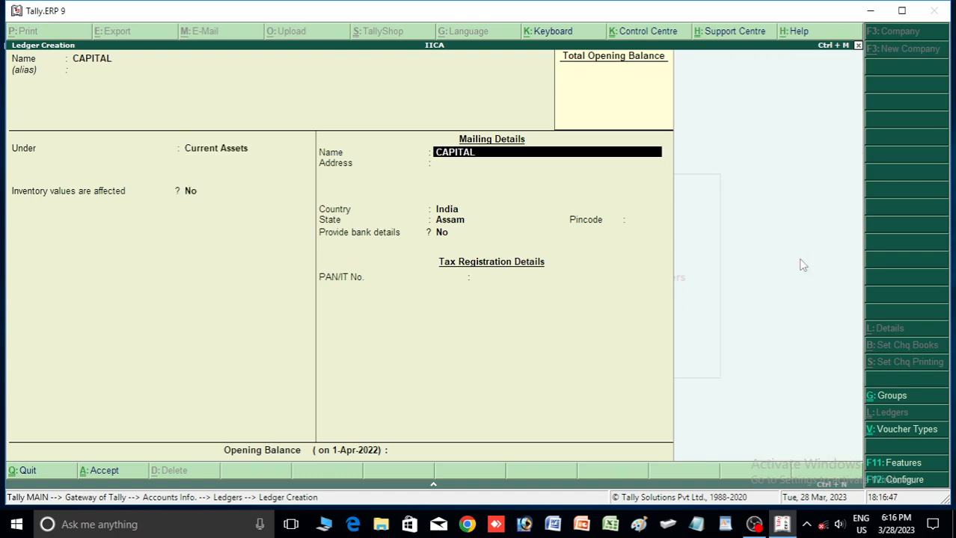
Keep the default mailing and bank details, leave the PAN/IT number and opening balance blank, and save the CAPITAL ledger
key("Return")
key("Return")
key("Return")
key("Return")
key("Return")
key("Return")
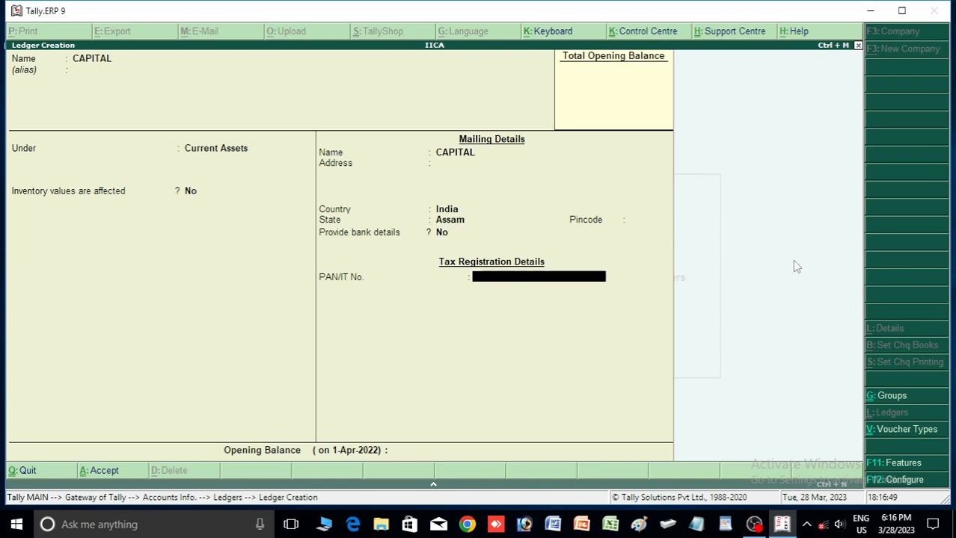
key("Return")
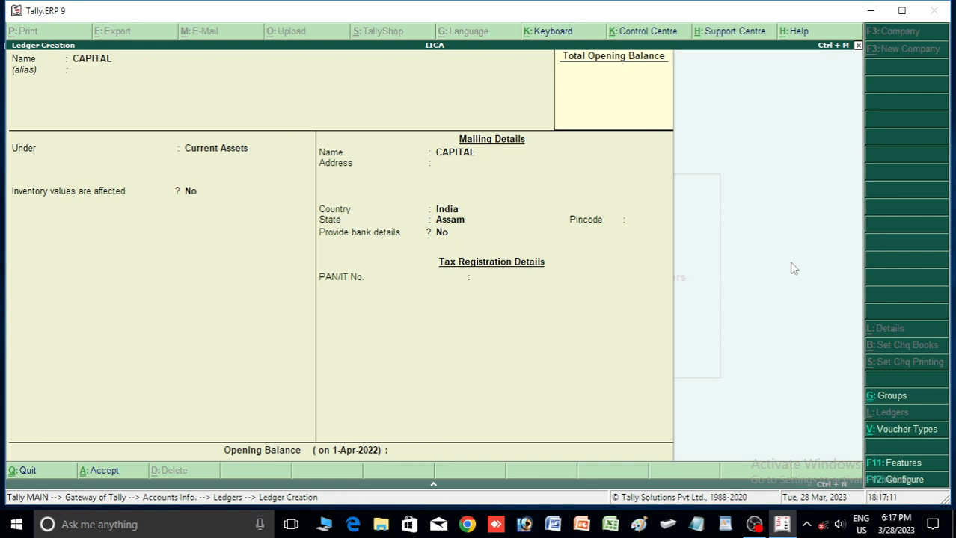
key("Return")
key("Return")
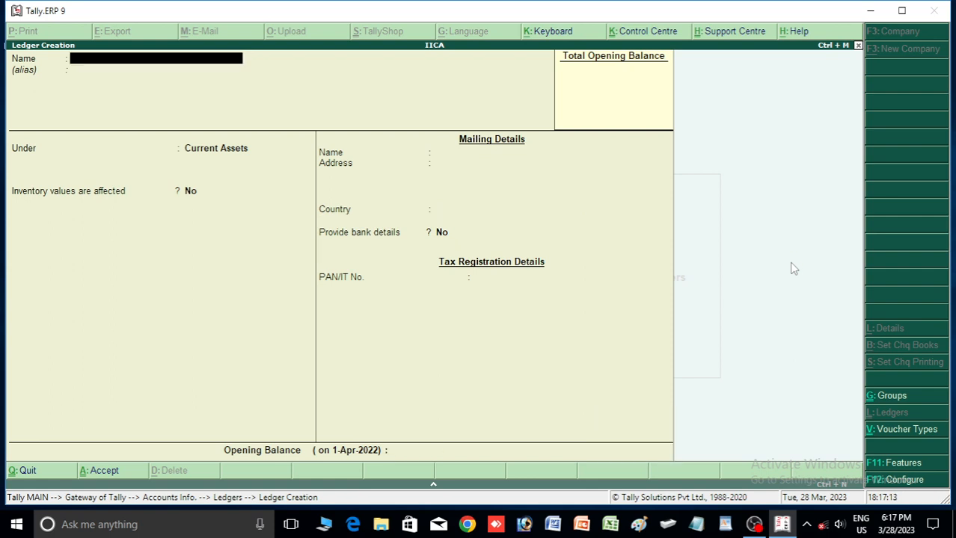